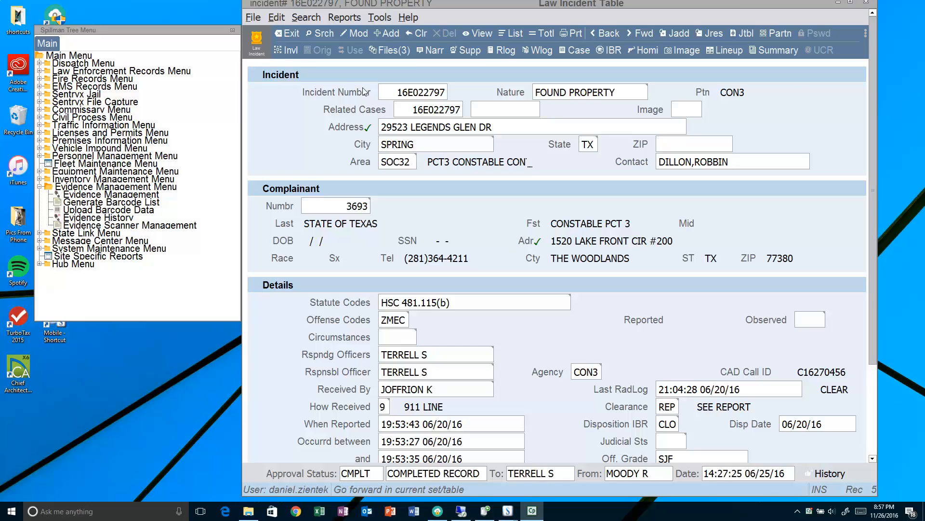
left_click(289, 50)
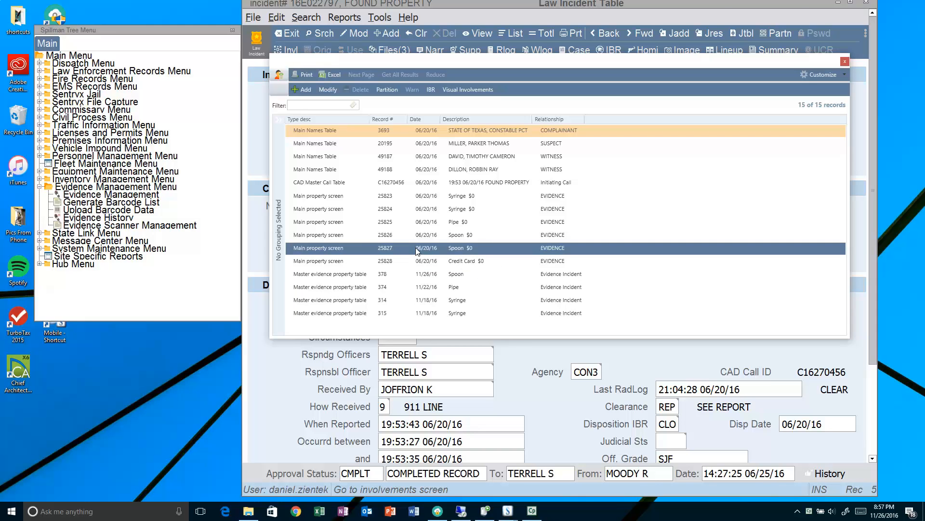
left_click_drag(469, 60, 881, 67)
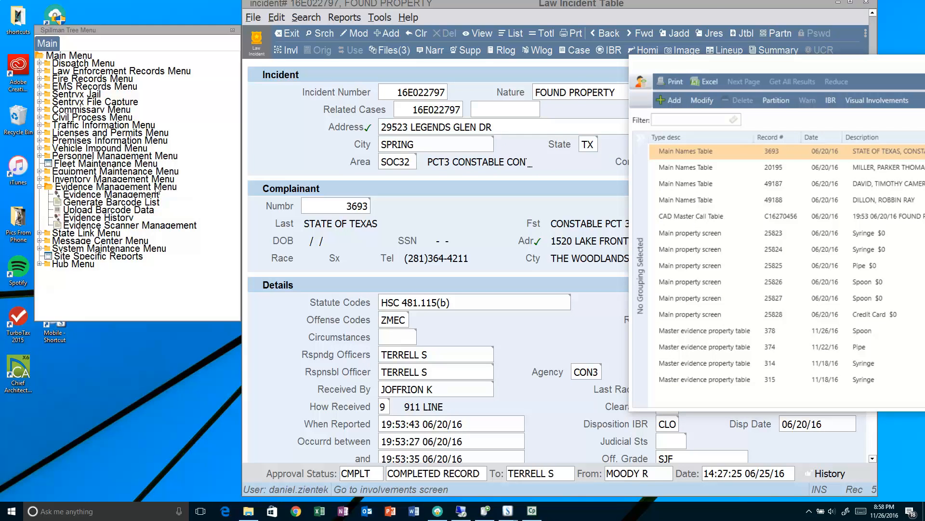
- Open Evidence Management, reposition its window, and add new evidence record 379
double_click(115, 195)
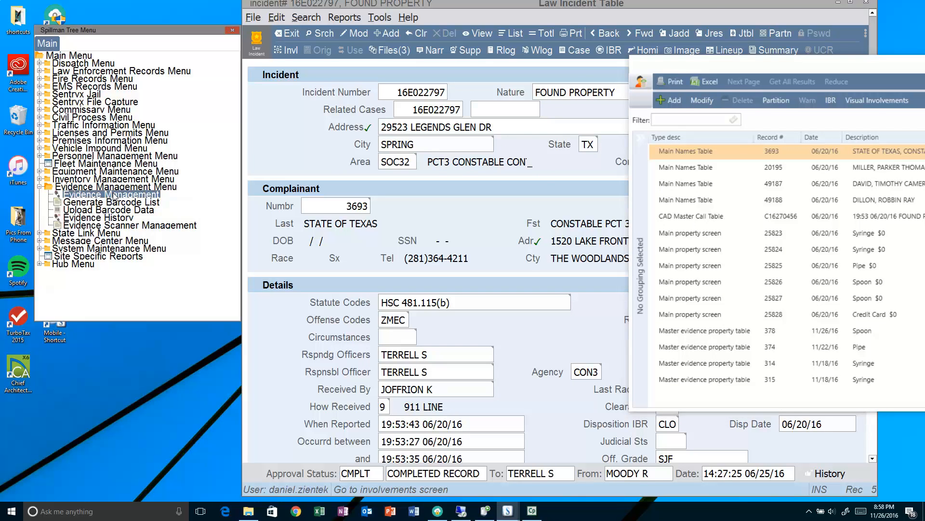
left_click_drag(485, 9, 321, 105)
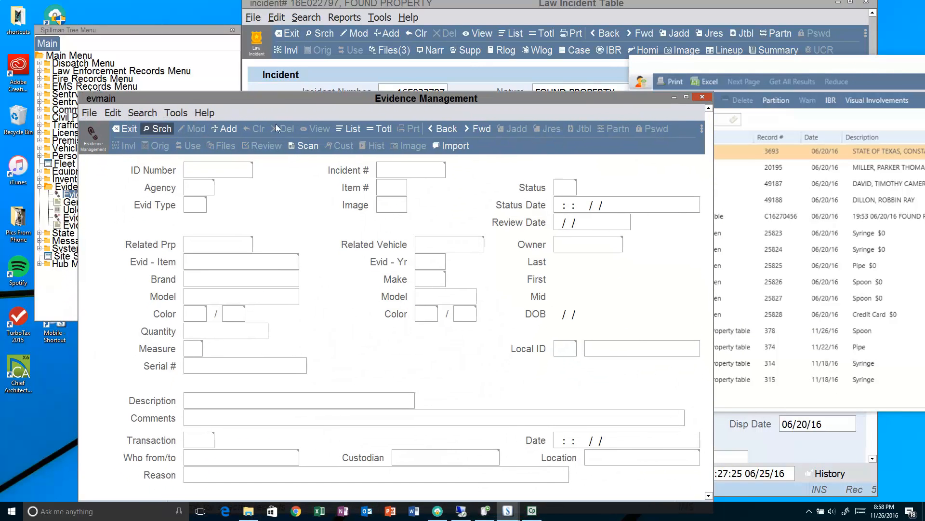
left_click(232, 128)
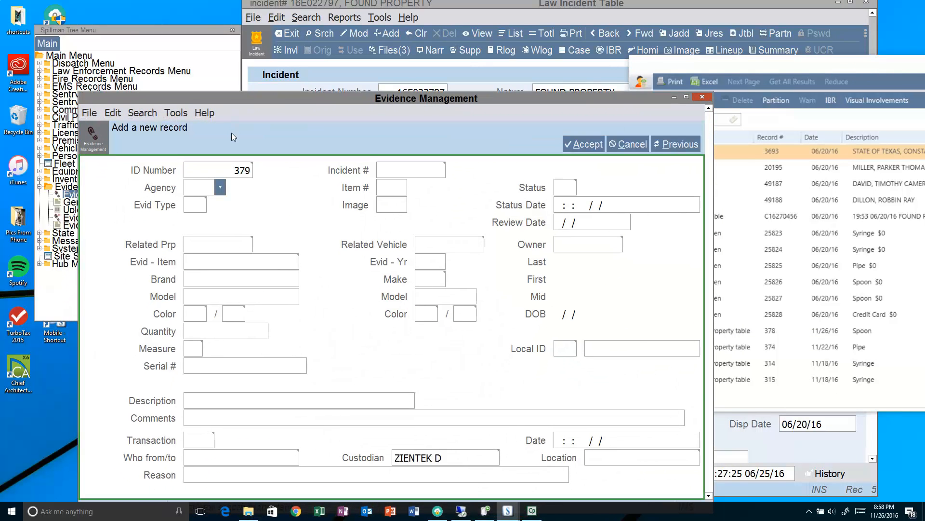
left_click_drag(264, 100, 261, 79)
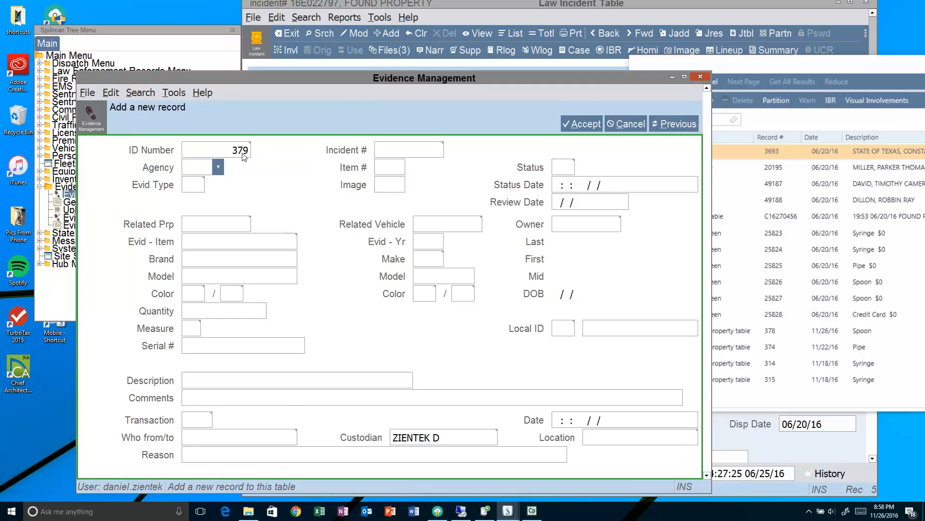
type("CON3")
key("Tab")
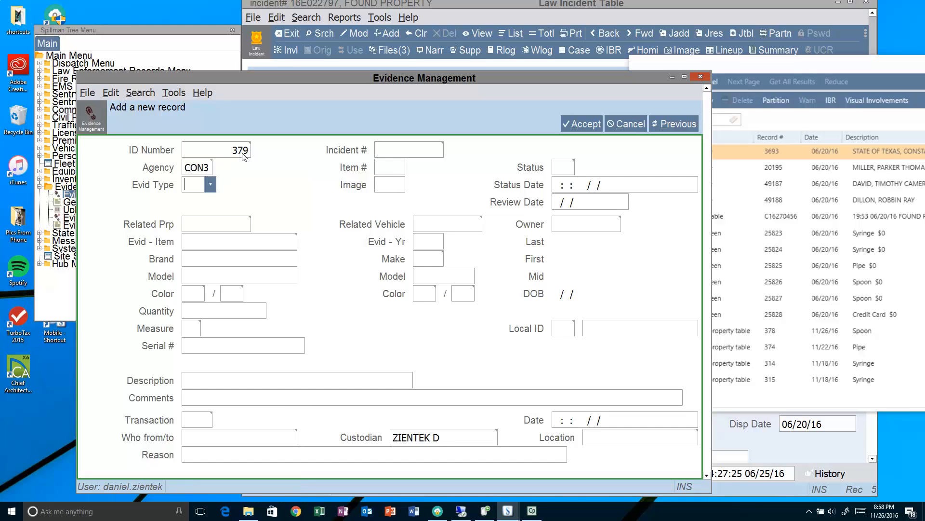
left_click(210, 184)
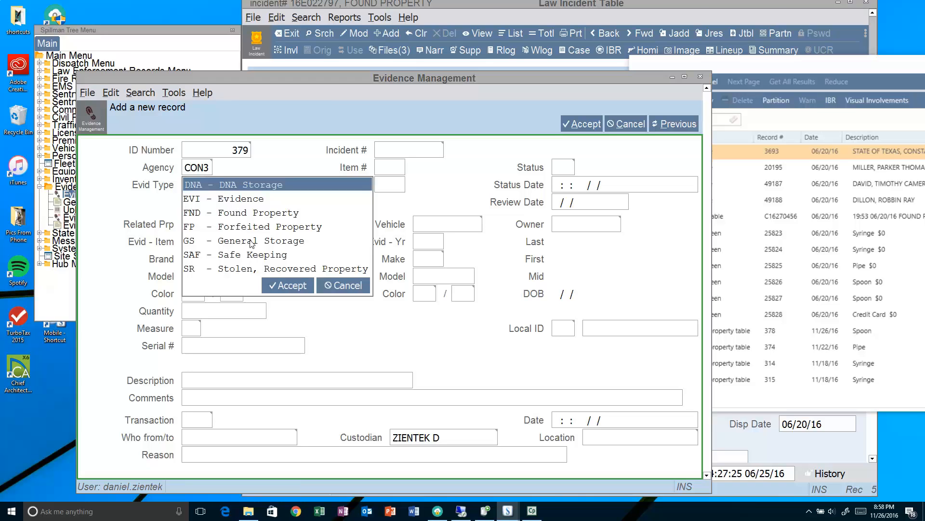
left_click(248, 214)
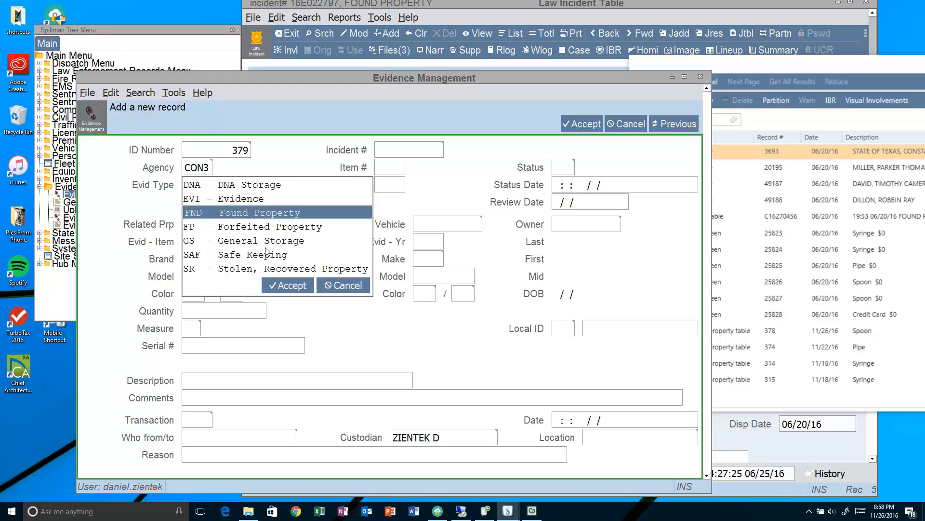
left_click(283, 283)
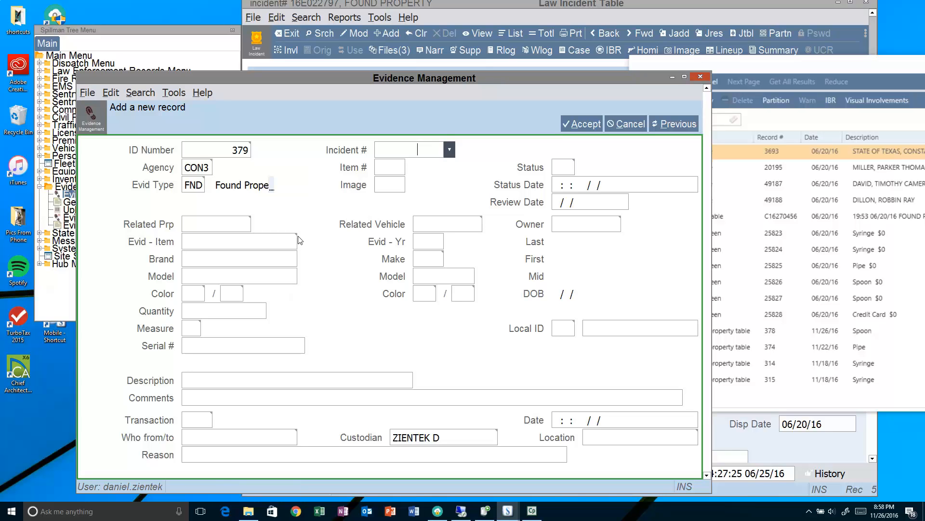
key("Tab")
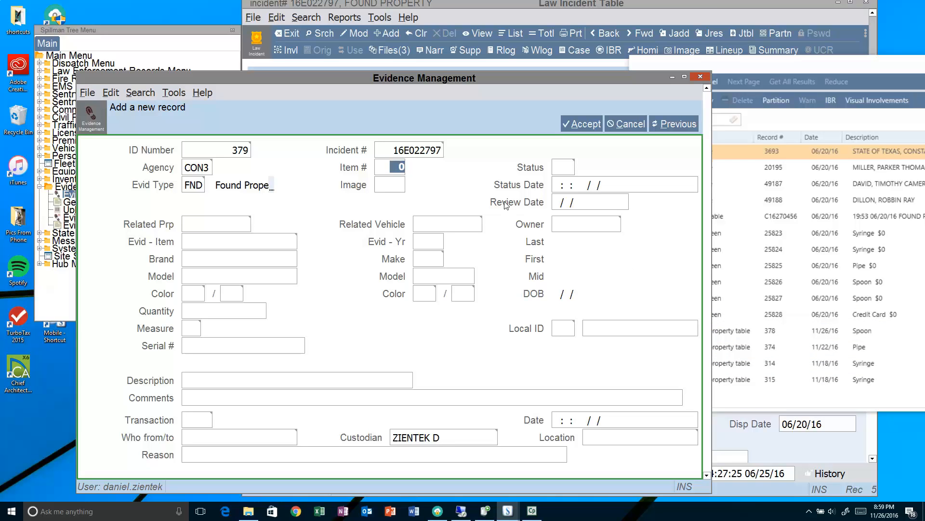
- Enter item number 5 and set the status to ACT - Active
type("5")
key("Tab")
left_click(582, 172)
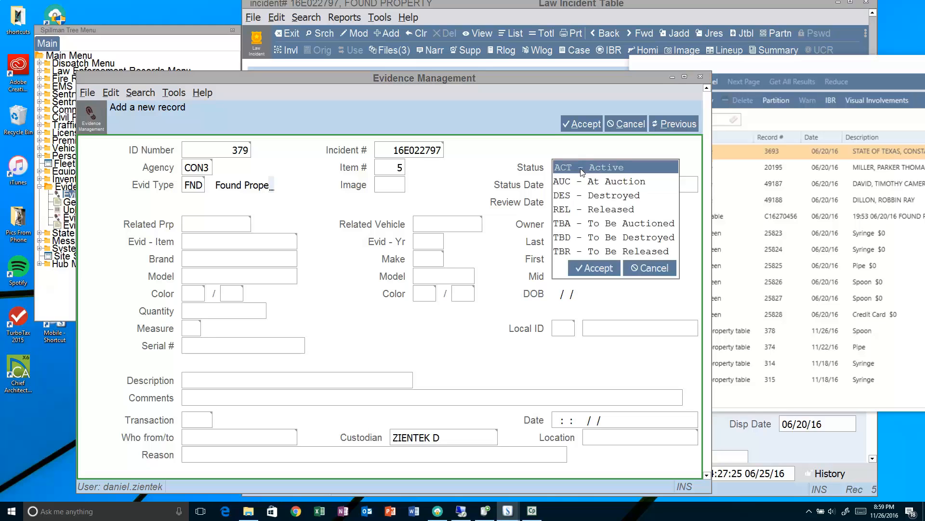
left_click(602, 270)
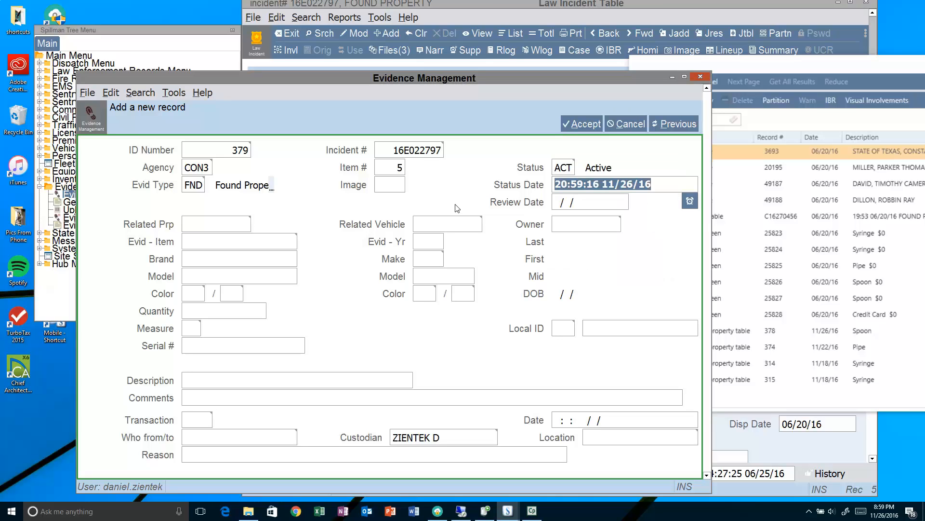
left_click(208, 230)
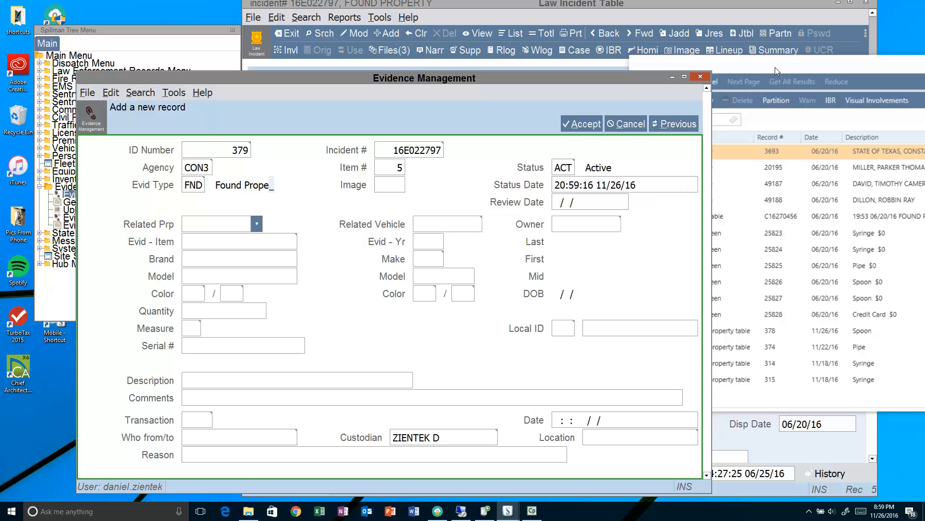
left_click_drag(642, 79, 588, 72)
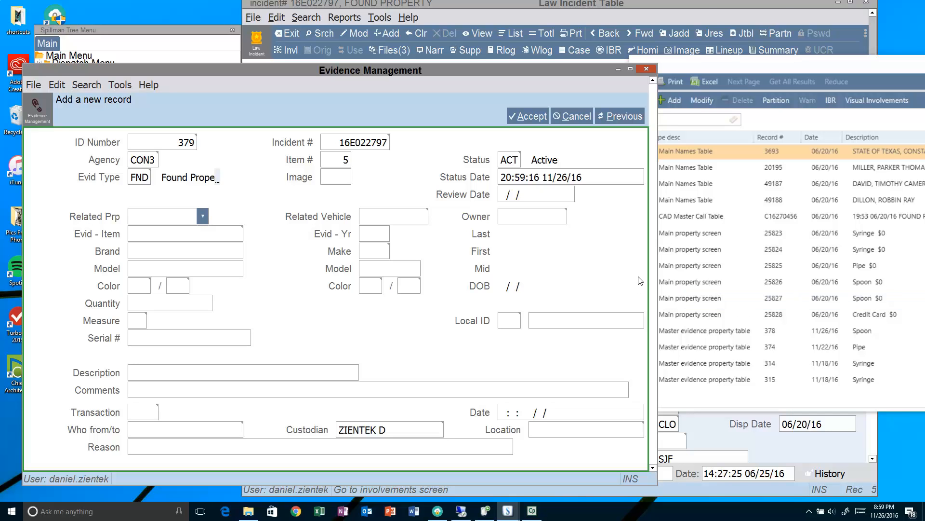
- Enter related property 25827, pulling in item Spoon with quantity 1.000
type("25827")
key("Tab")
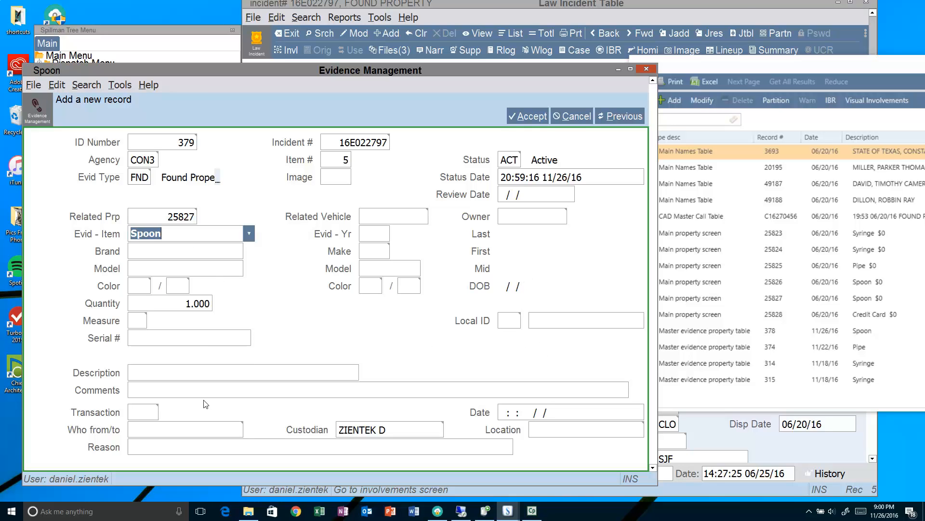
- Set transaction EVID - Evidence Received and choose the officer for Who from/to
left_click(154, 412)
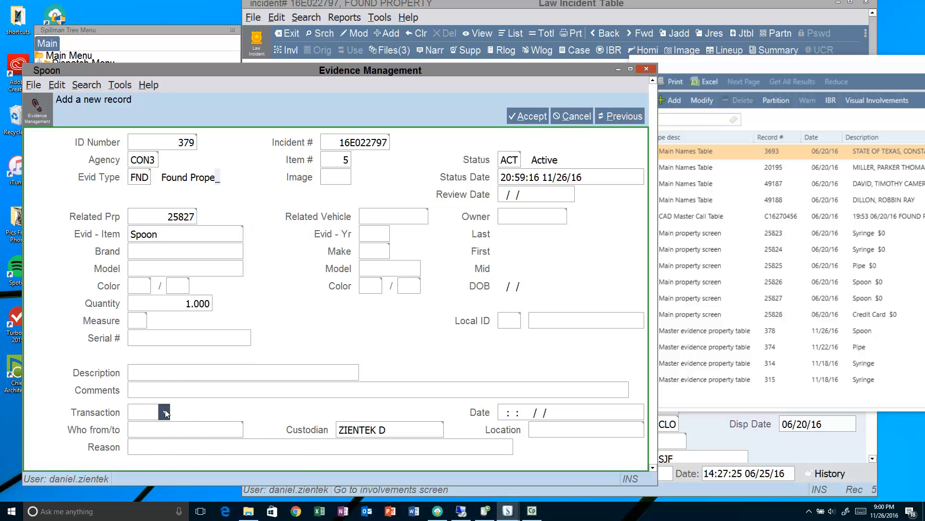
left_click(165, 412)
left_click(172, 389)
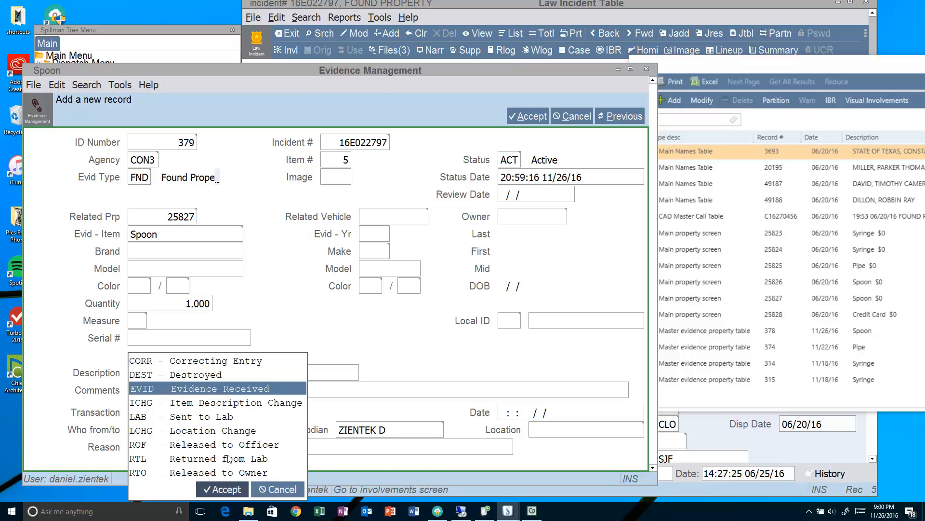
left_click(227, 484)
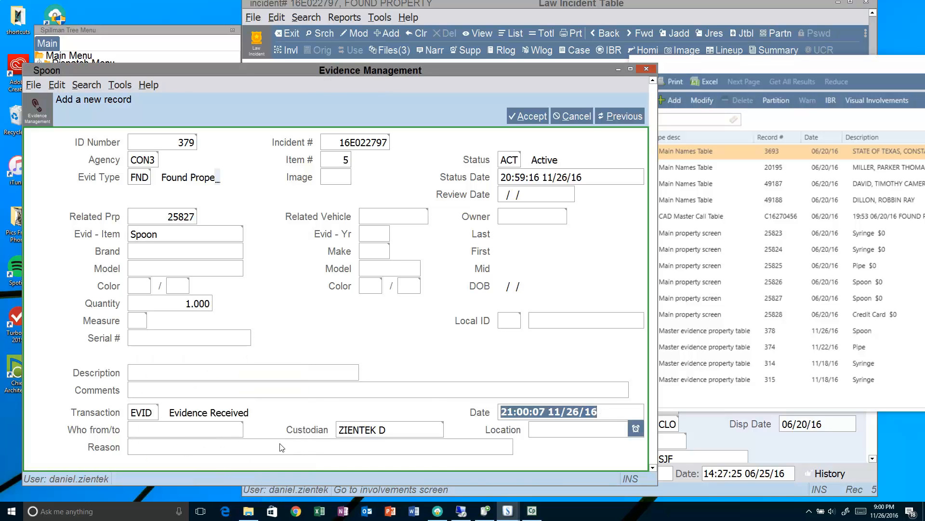
left_click(199, 428)
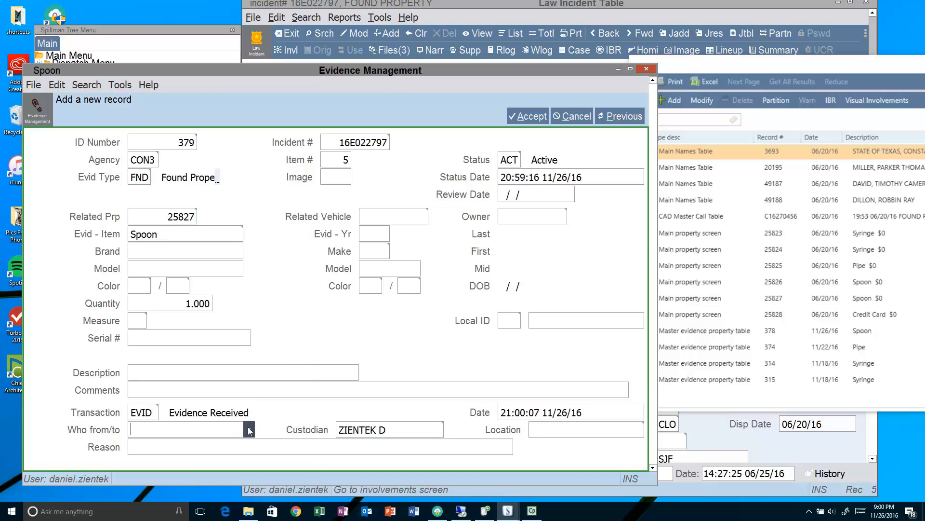
type("z")
left_click(250, 430)
left_click(213, 468)
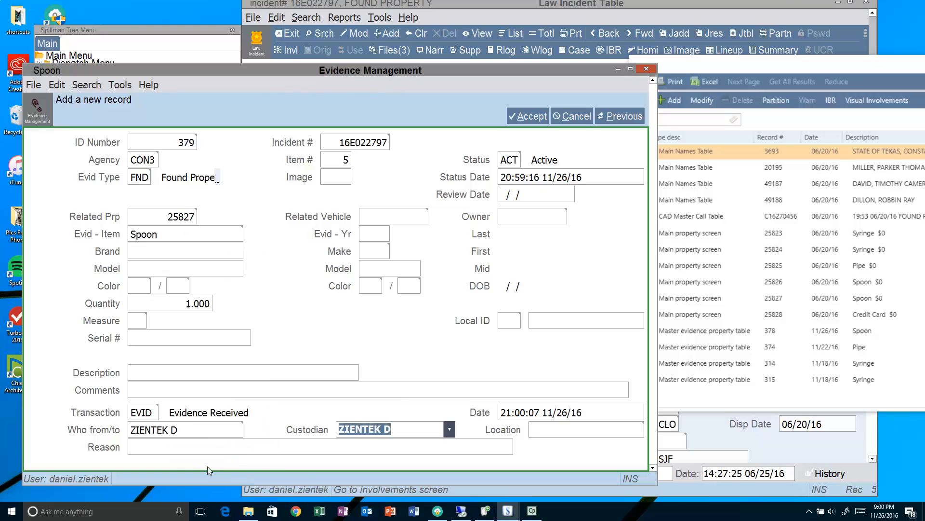
- Set the location to TEMP LOCKER 1 and accept the evidence record
left_click(557, 427)
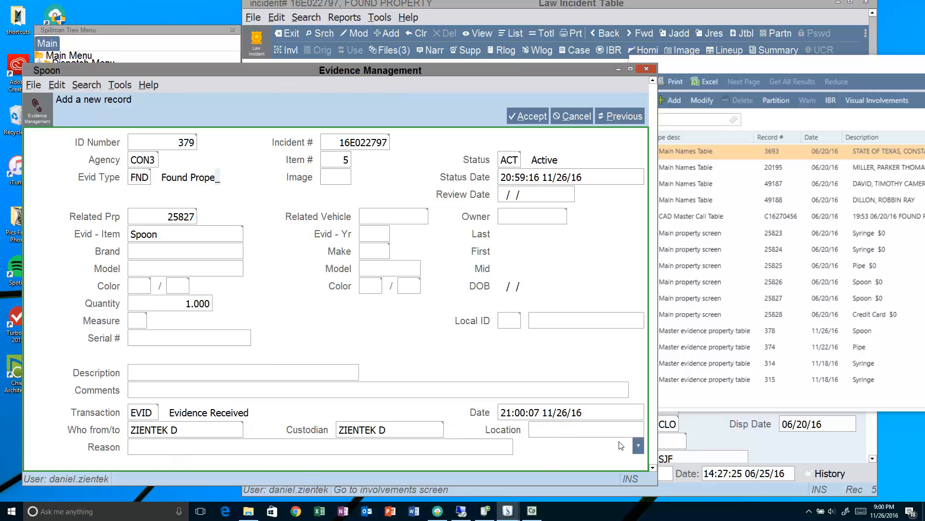
left_click(637, 445)
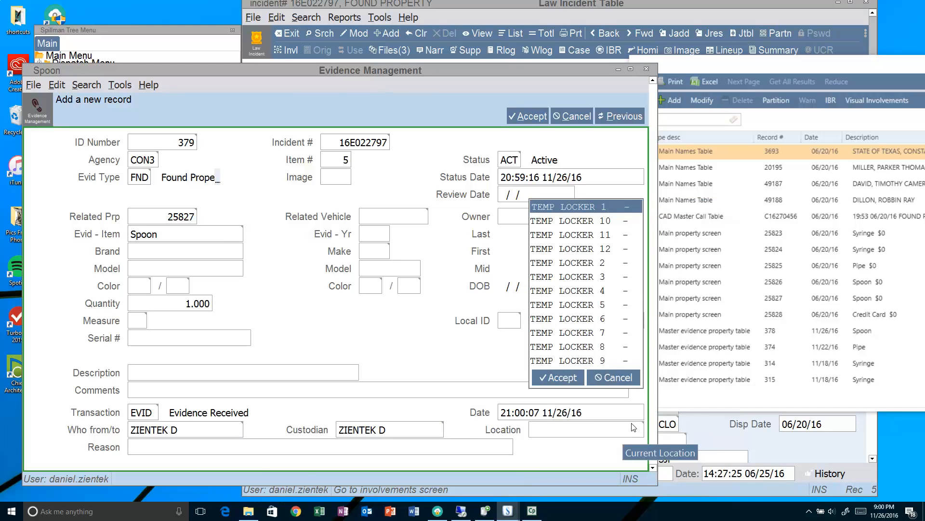
left_click(559, 377)
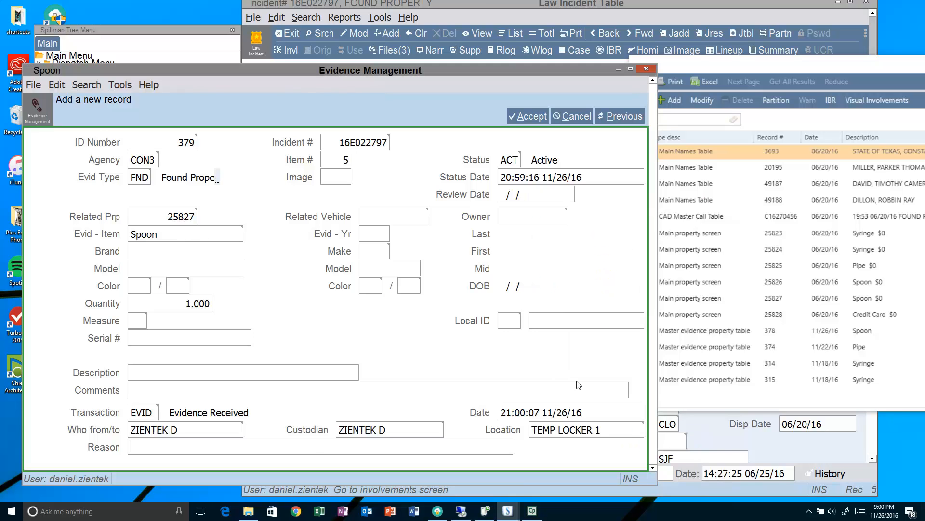
left_click(517, 119)
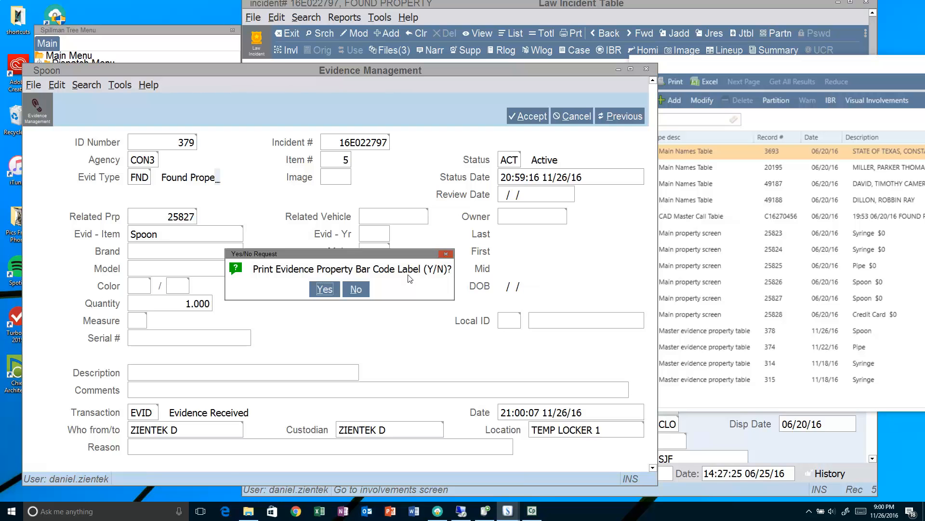
- Skip the bar-code label, close Evidence Management, and check the involvements list showing record 379 before closing it
left_click(355, 289)
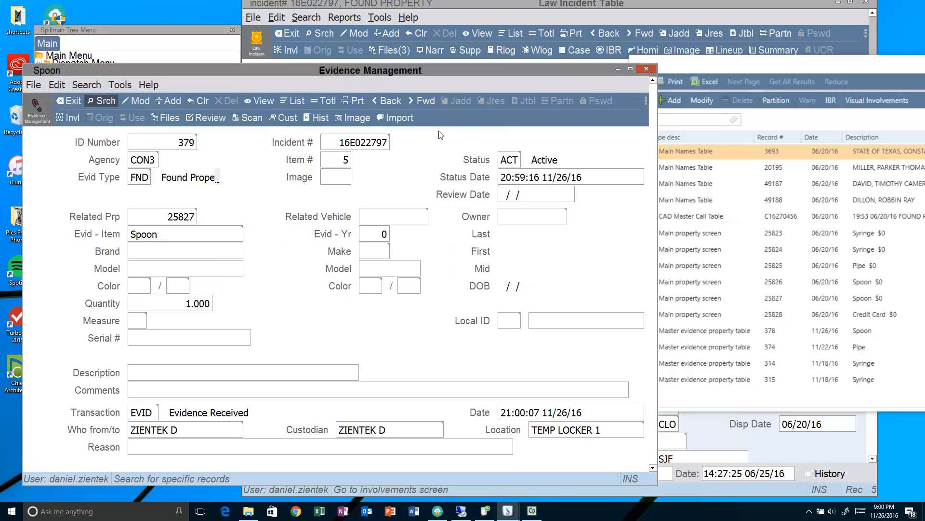
left_click(75, 101)
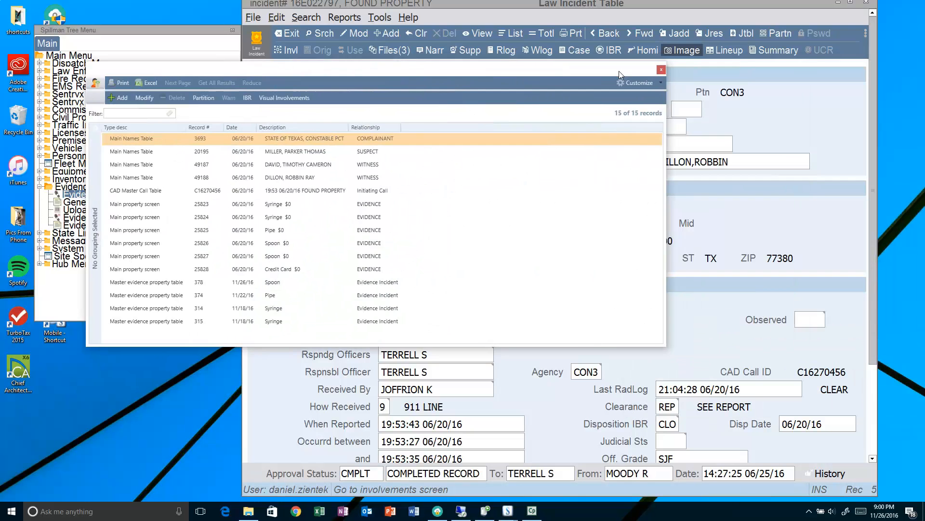
left_click(661, 69)
left_click(290, 51)
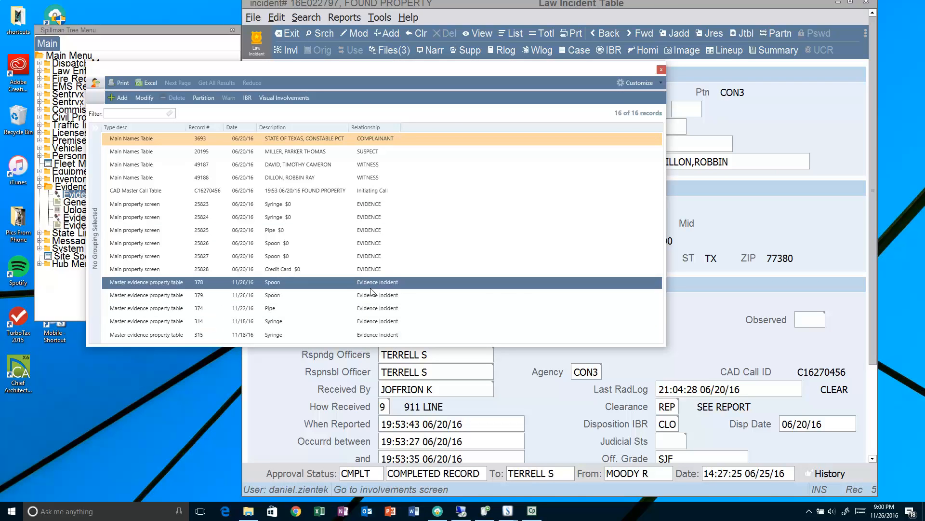
left_click(661, 70)
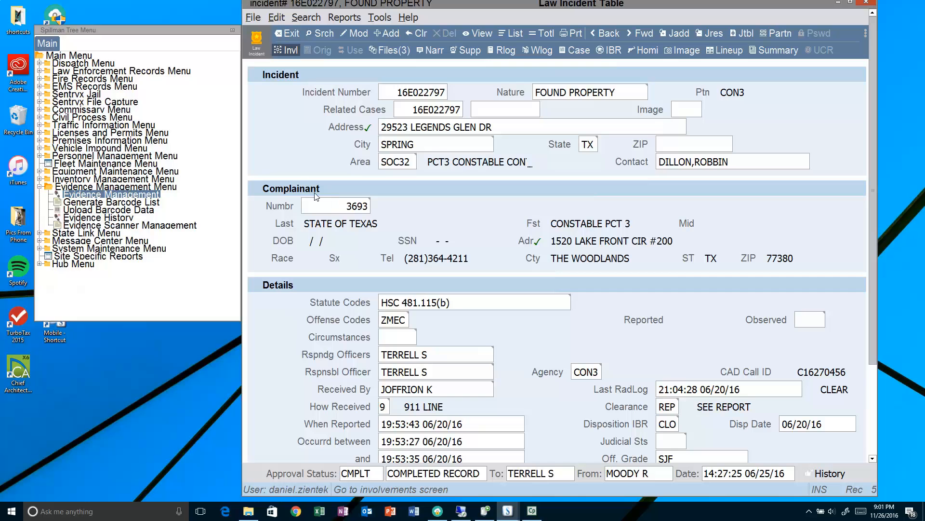
left_click(124, 196)
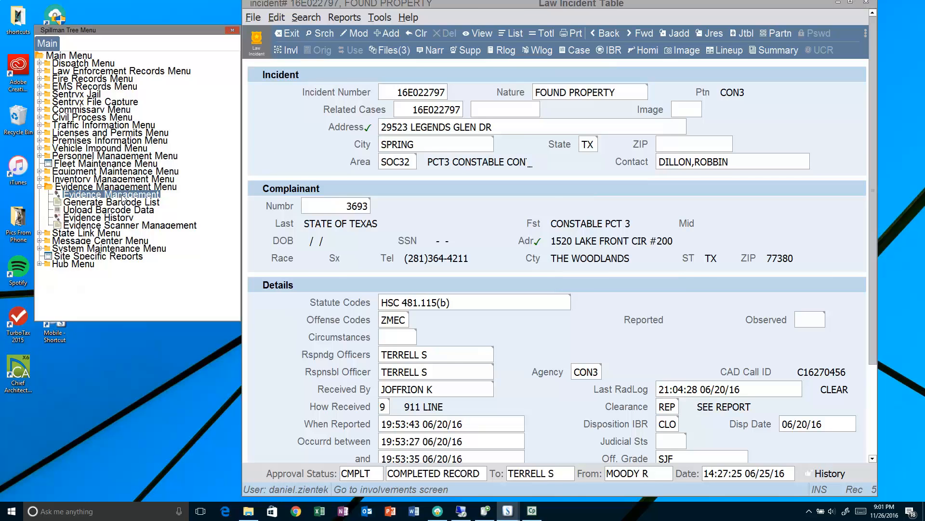
left_click_drag(600, 13, 588, 100)
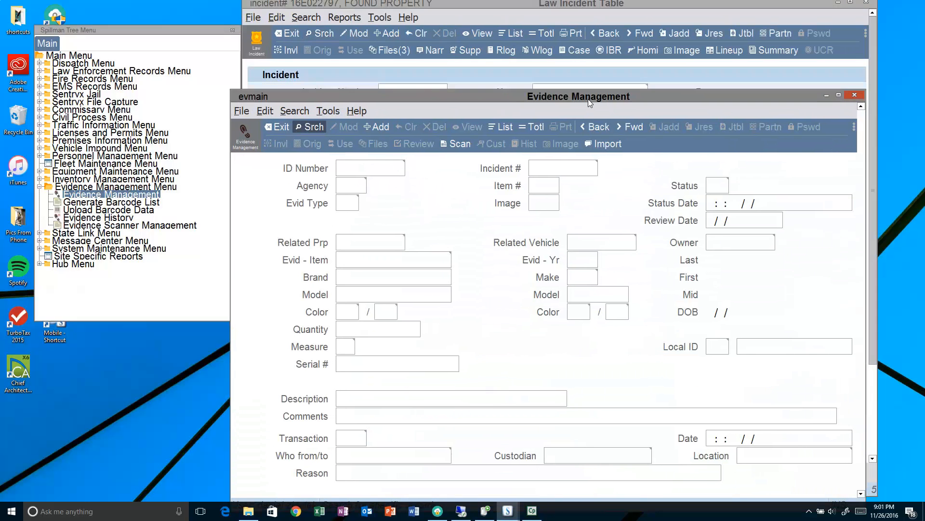
left_click(549, 165)
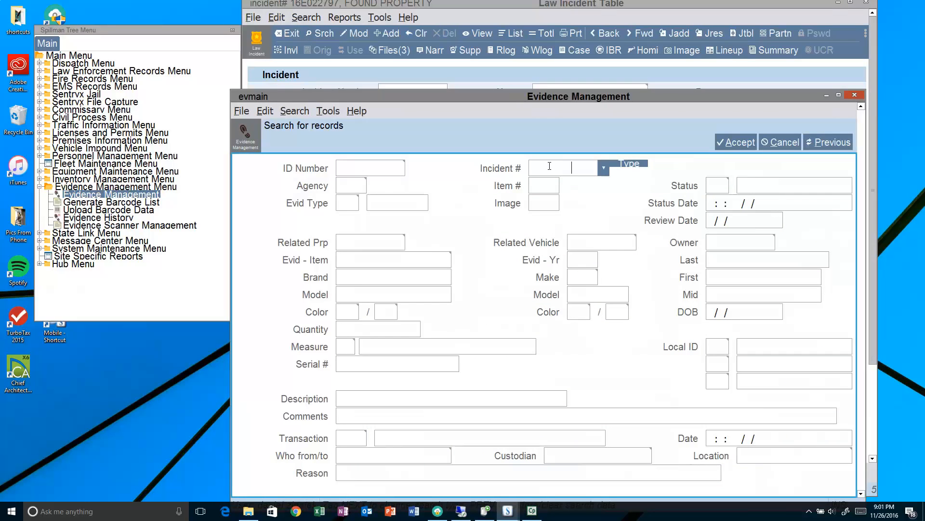
left_click(733, 142)
left_click_drag(701, 100, 663, 44)
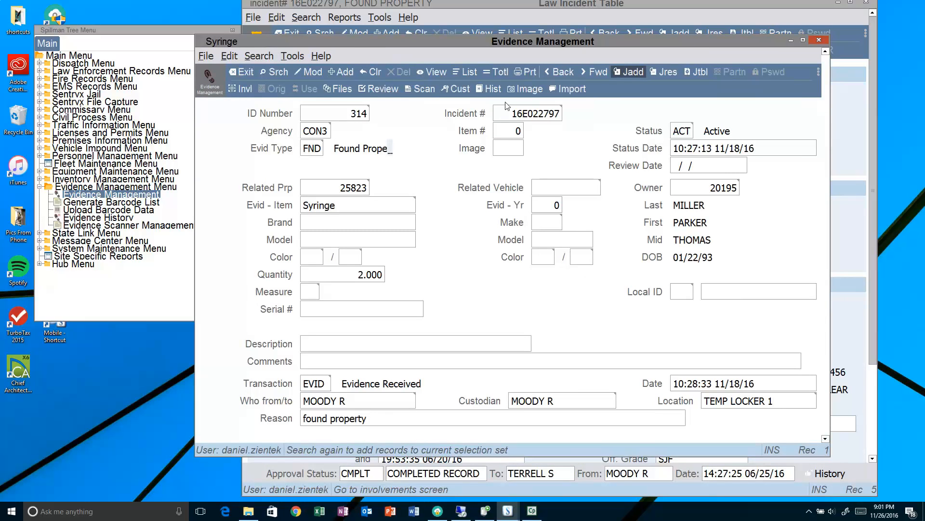
left_click(496, 71)
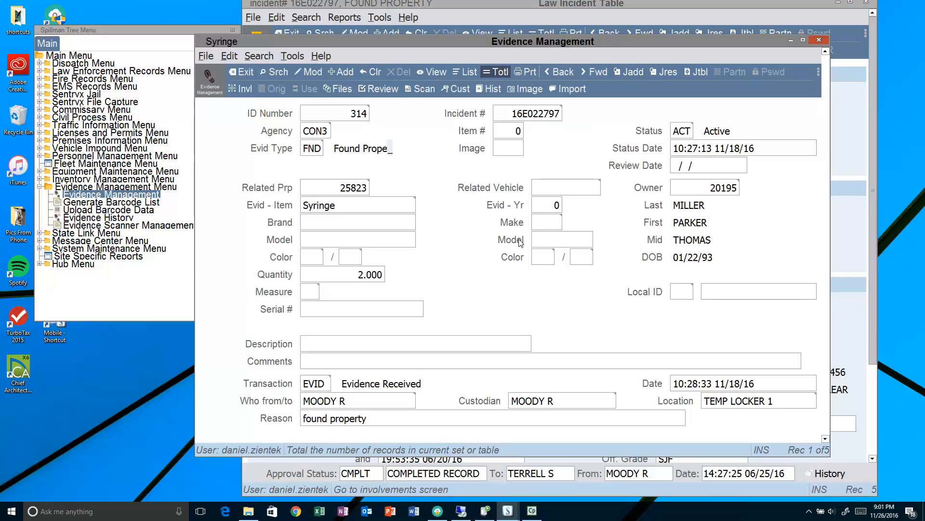
left_click(525, 75)
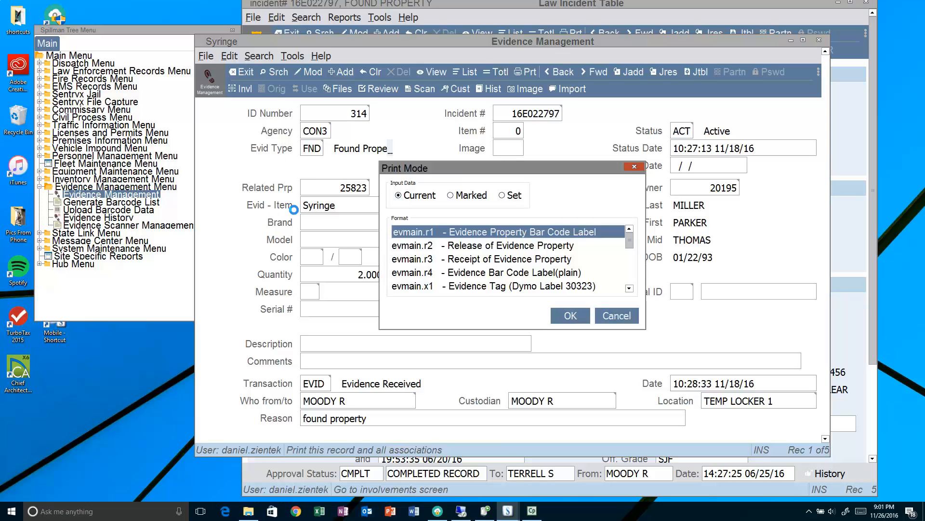
left_click(504, 196)
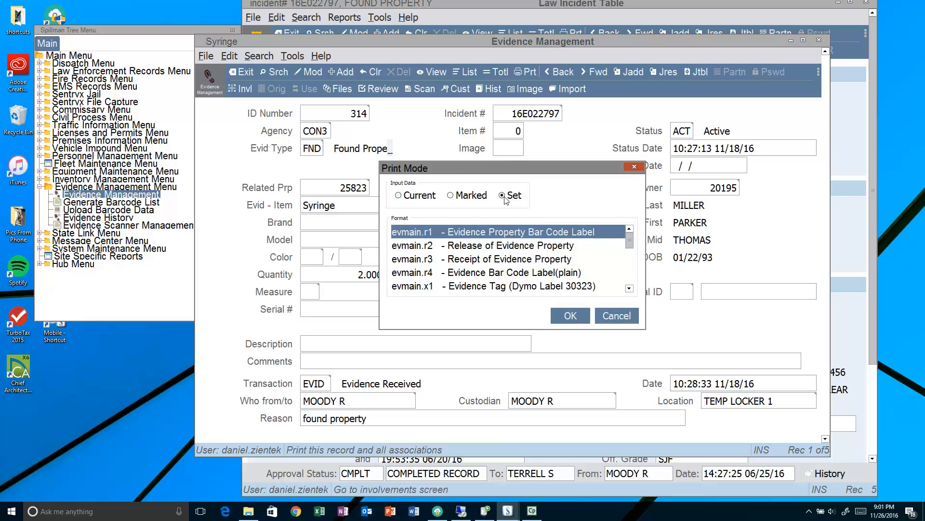
left_click(629, 288)
left_click(630, 288)
left_click(629, 289)
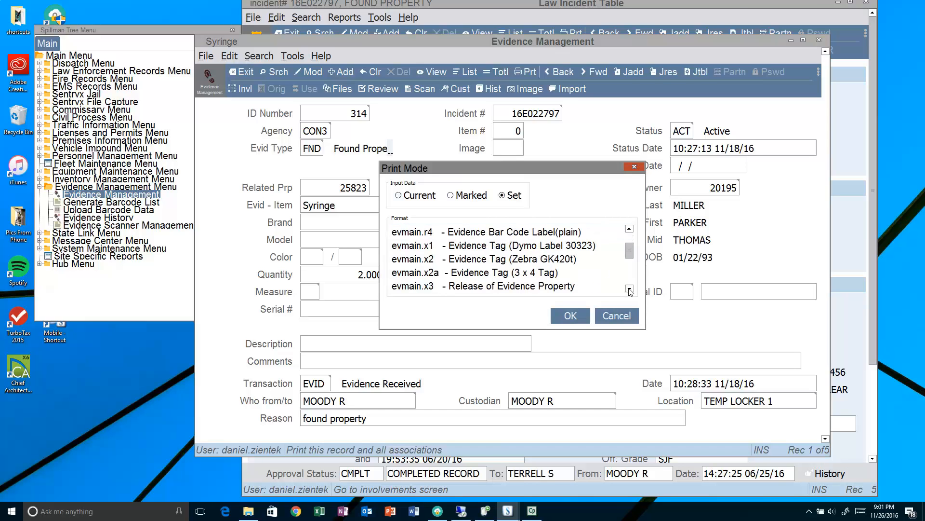
left_click(433, 275)
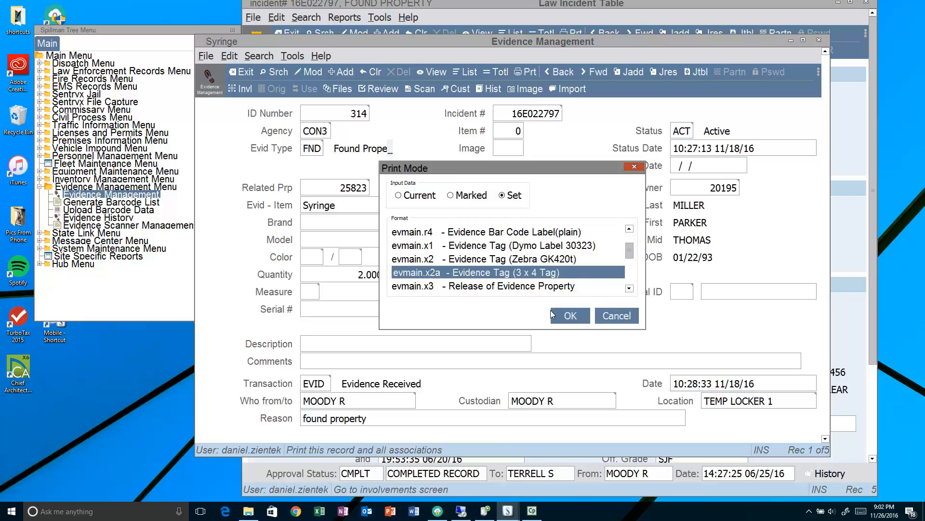
left_click(609, 318)
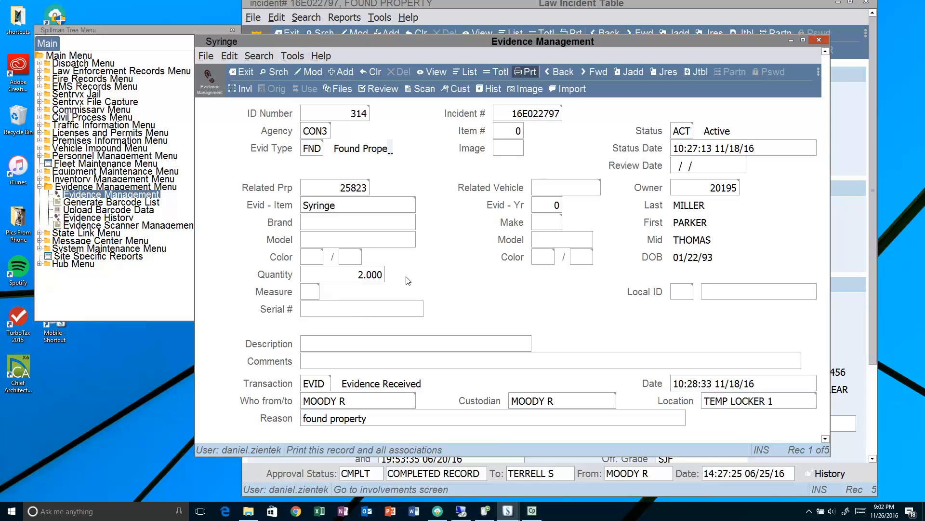
- Put record 314 into Modify and browse item codes filtered by 'mar' and 'dru', keeping Syringe
double_click(399, 207)
left_click(420, 205)
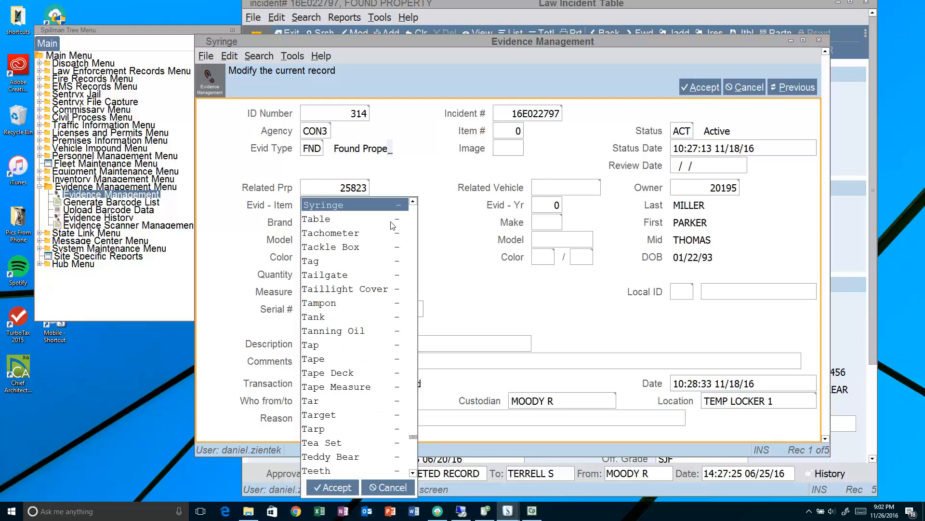
type("mar")
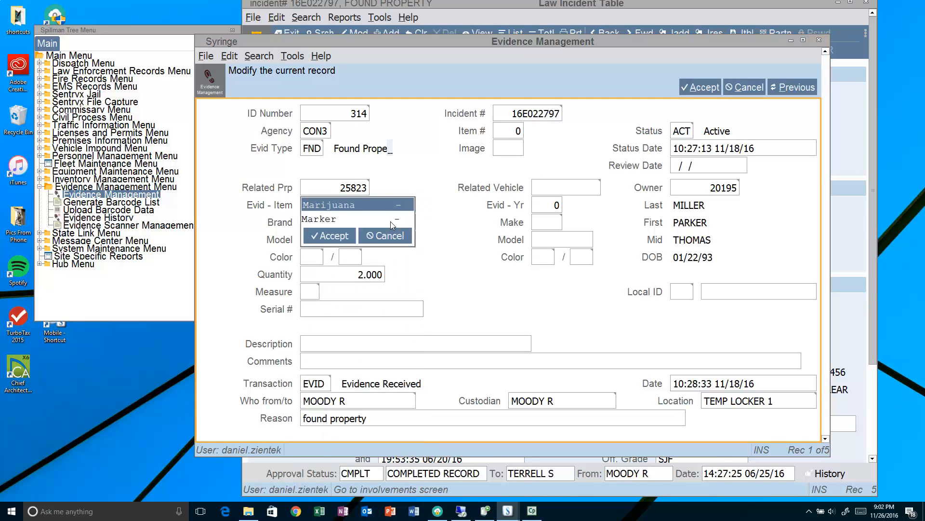
left_click(362, 235)
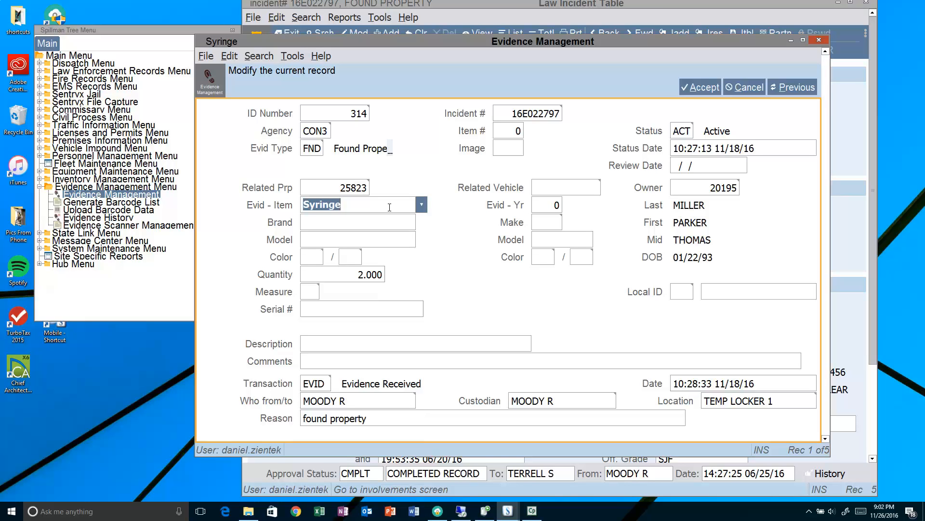
left_click(422, 204)
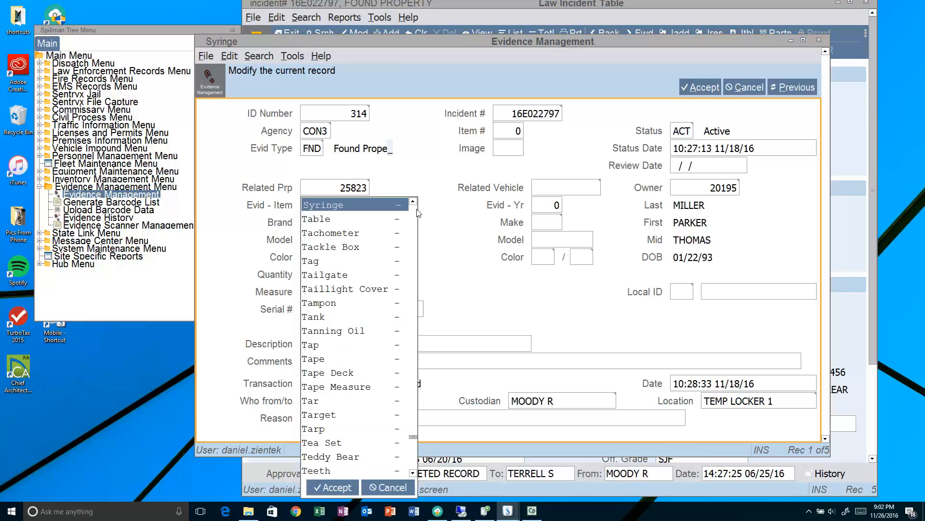
type("dru")
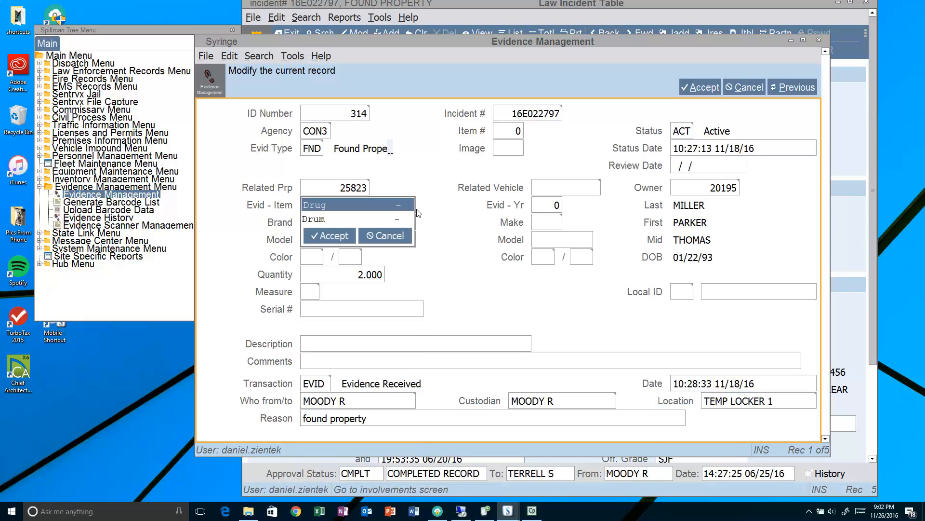
left_click(365, 235)
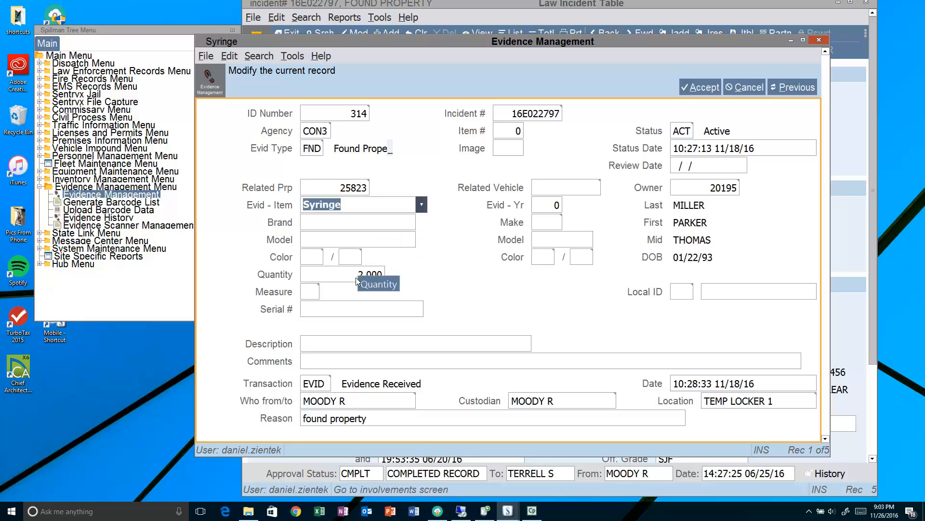
- Browse the Measure codes without choosing, cancel the edit, and exit Evidence Management
left_click(322, 294)
left_click(322, 294)
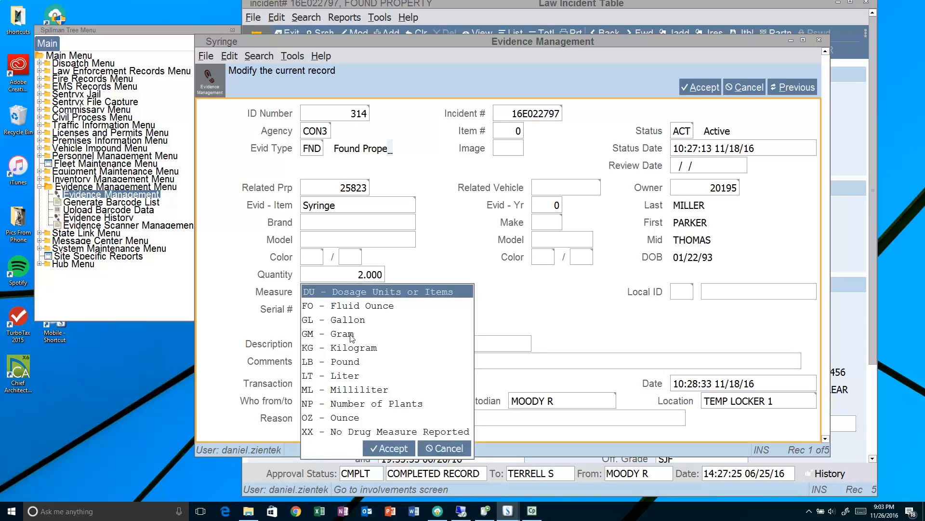
left_click(443, 449)
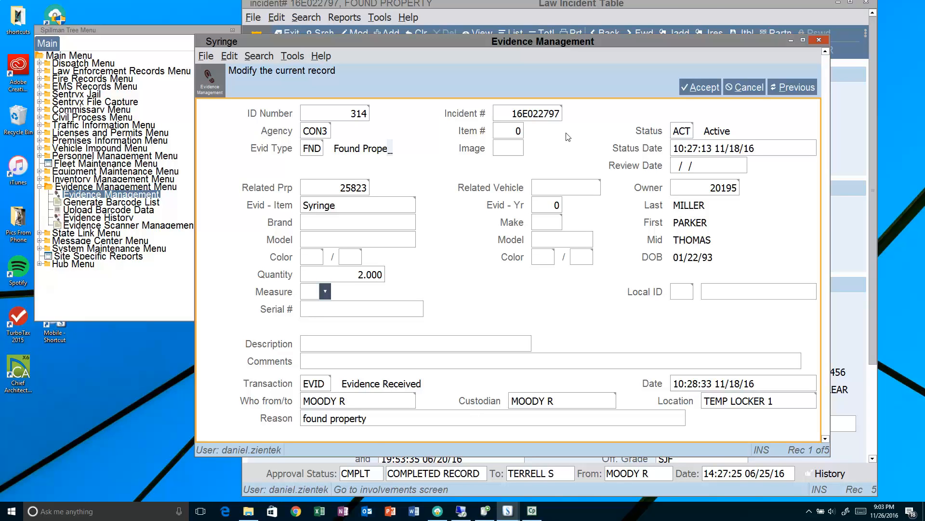
left_click(735, 88)
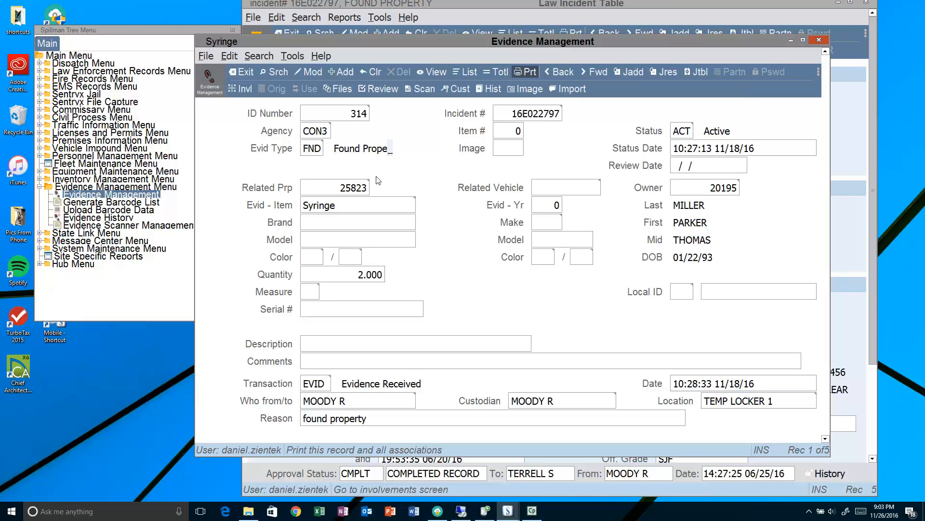
left_click(242, 73)
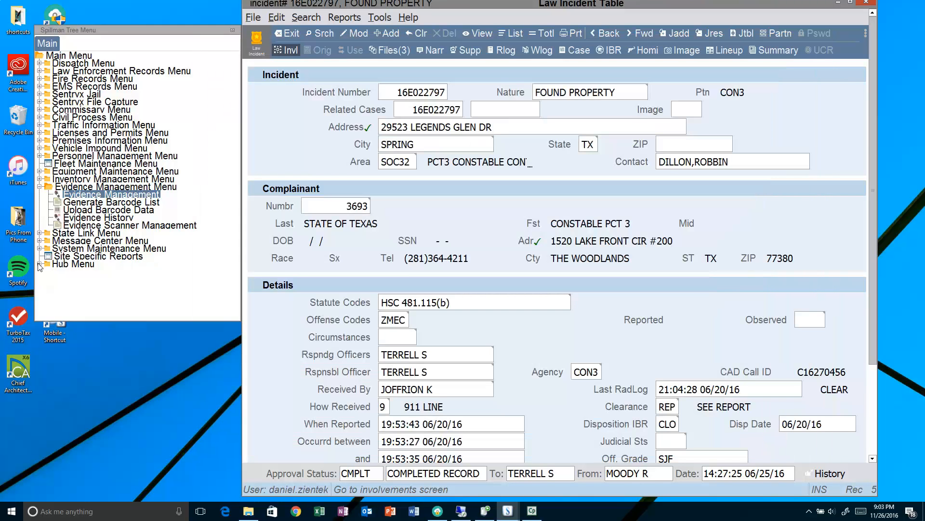
- Open the Property Table from the Hub Menu and start a property search
left_click(40, 265)
left_click(81, 218)
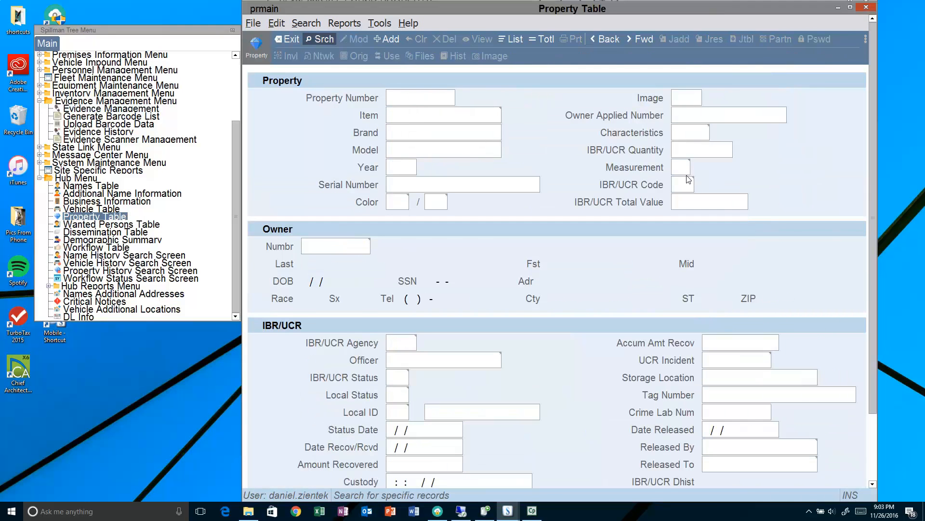
left_click(686, 168)
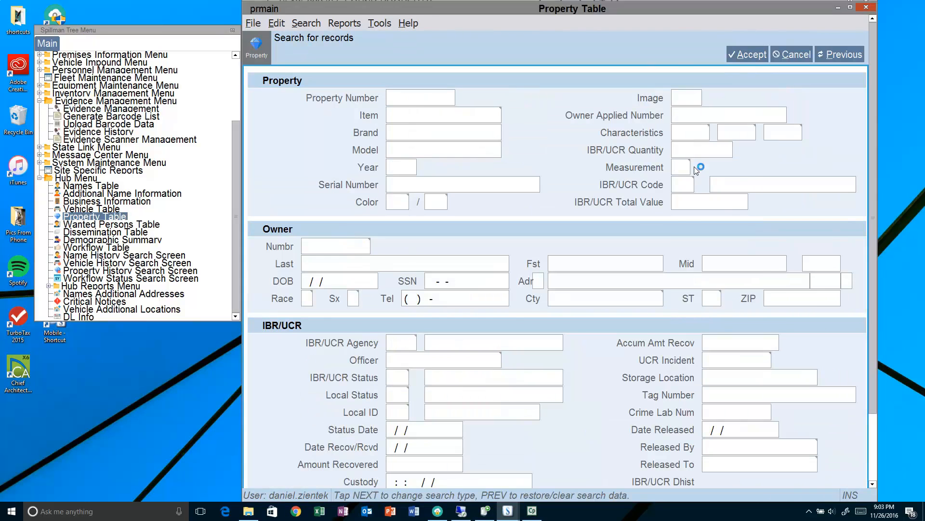
- Review the Measurement Type code list without choosing one, then cancel the search
left_click(696, 168)
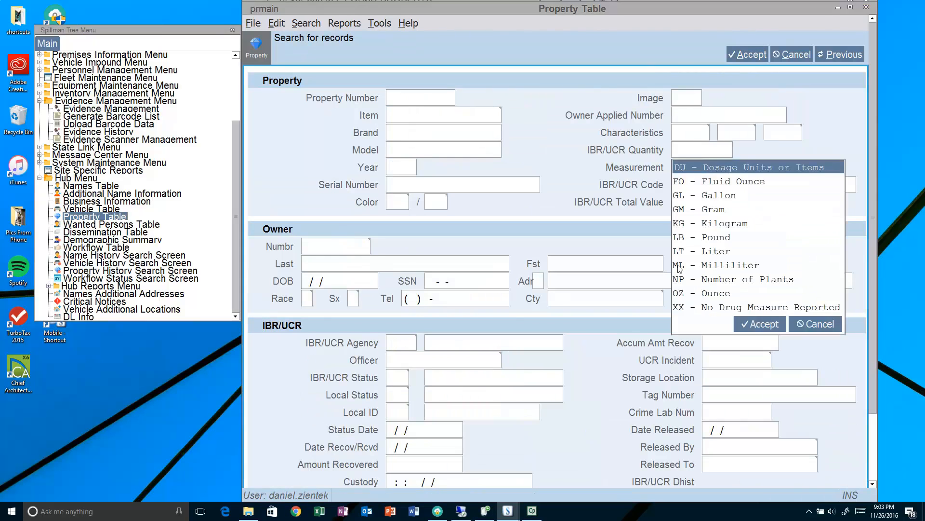
left_click(796, 327)
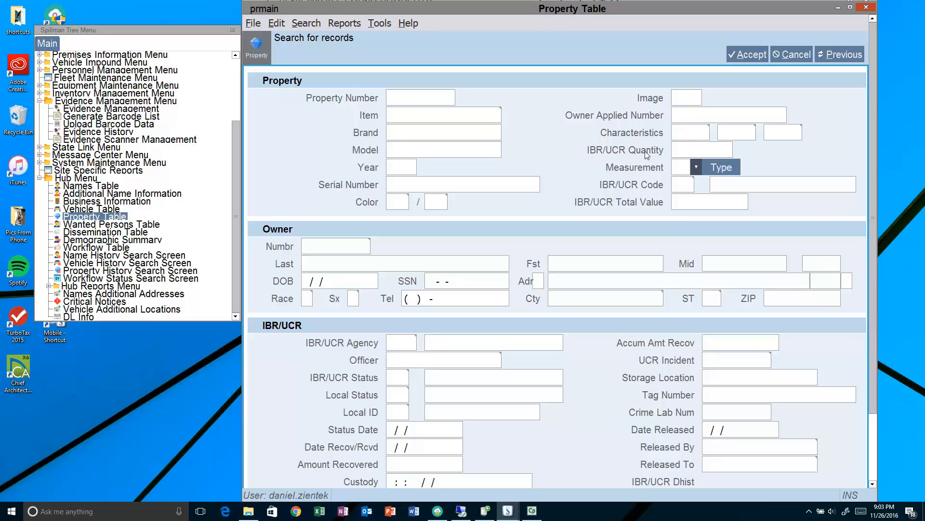
left_click(684, 149)
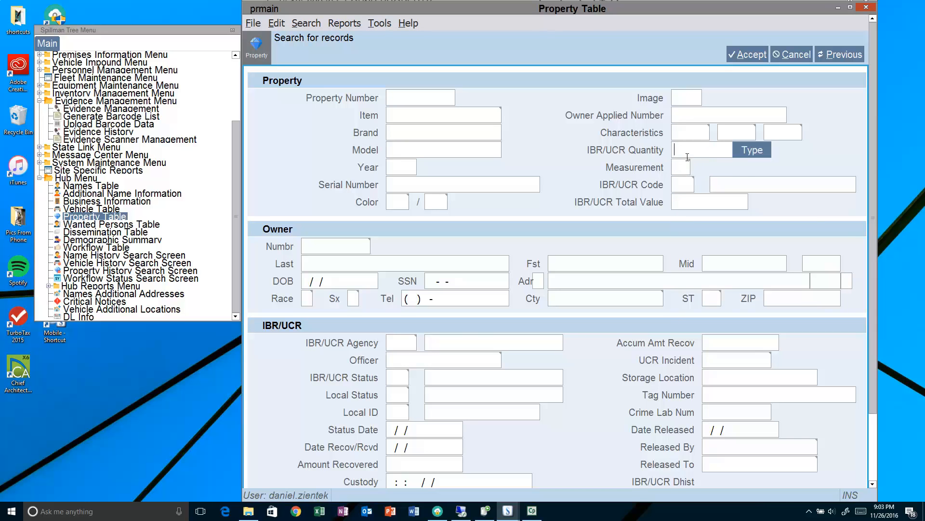
left_click(800, 56)
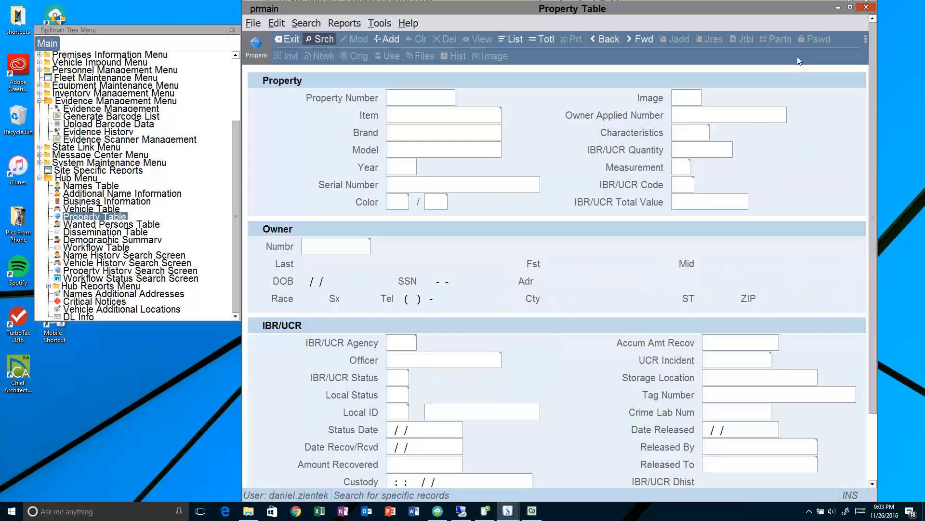